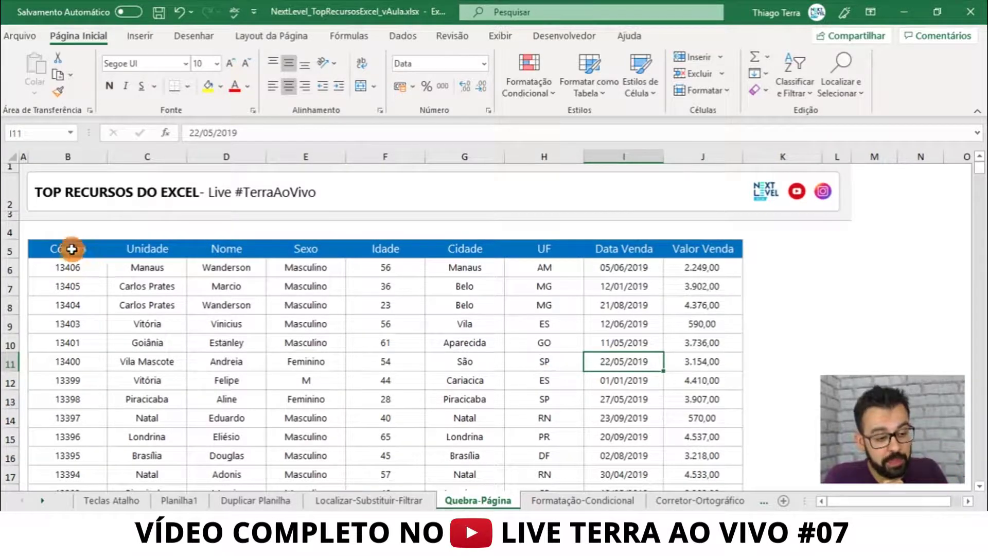
Select the sales table range B5:J15 and open the workbook's File Info page.
drag(70, 249, 694, 438)
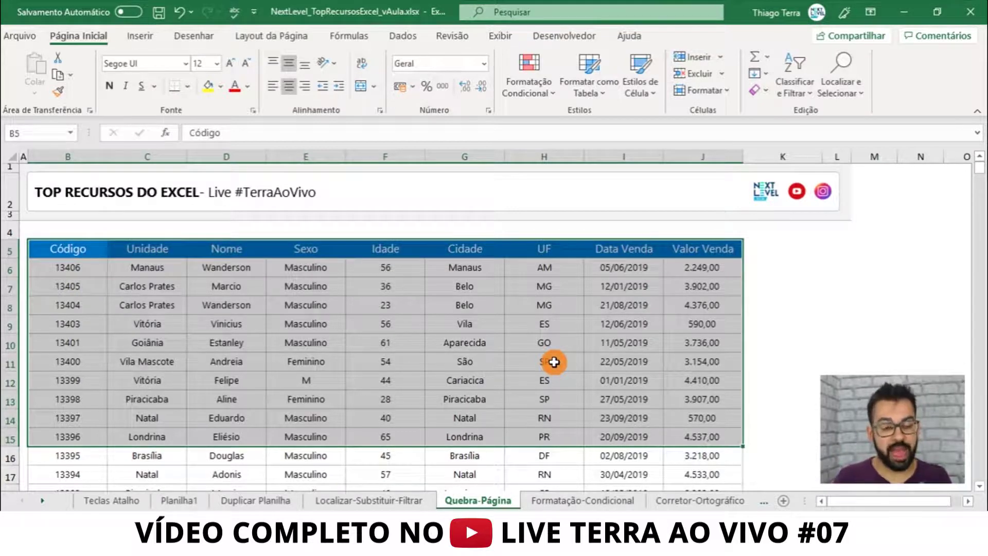
click(25, 35)
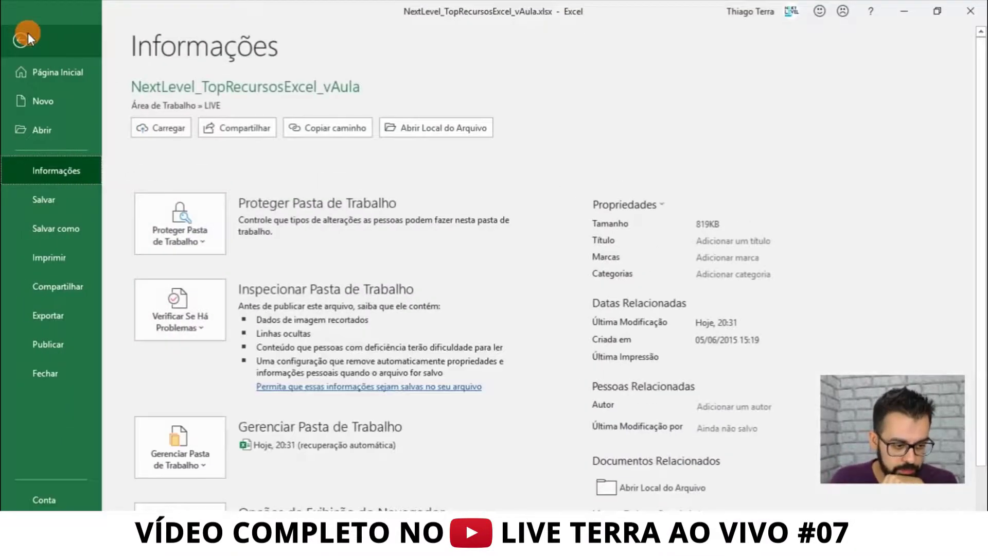
Scroll through the sales table's print preview pages, then go back to the Quebra-Página sheet.
click(56, 258)
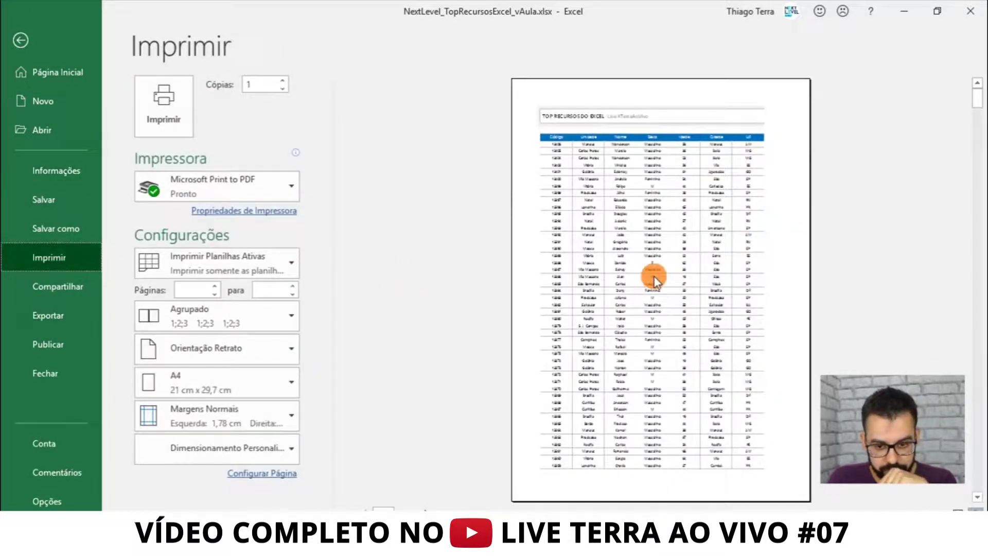
scroll(654, 276, down, 2)
scroll(654, 277, down, 2)
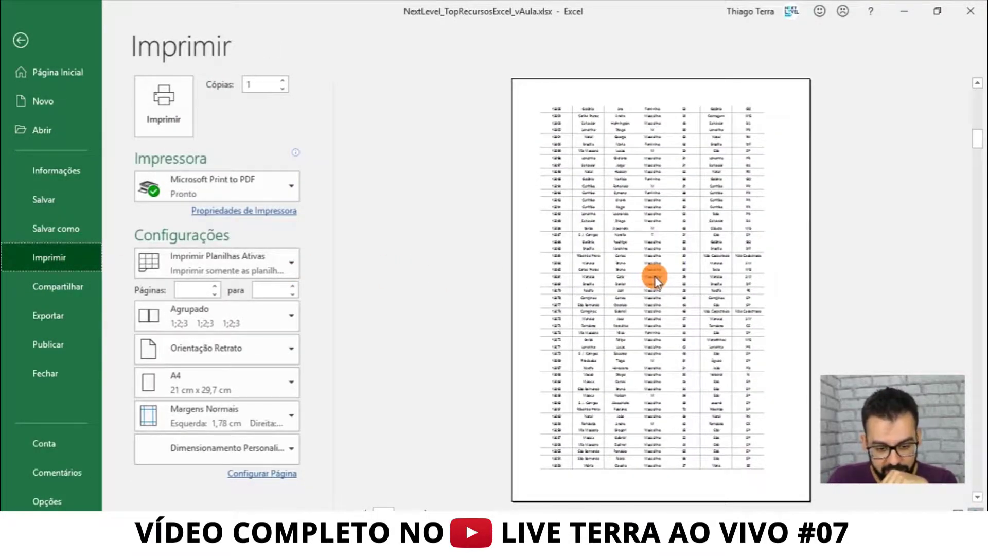
scroll(654, 278, up, 3)
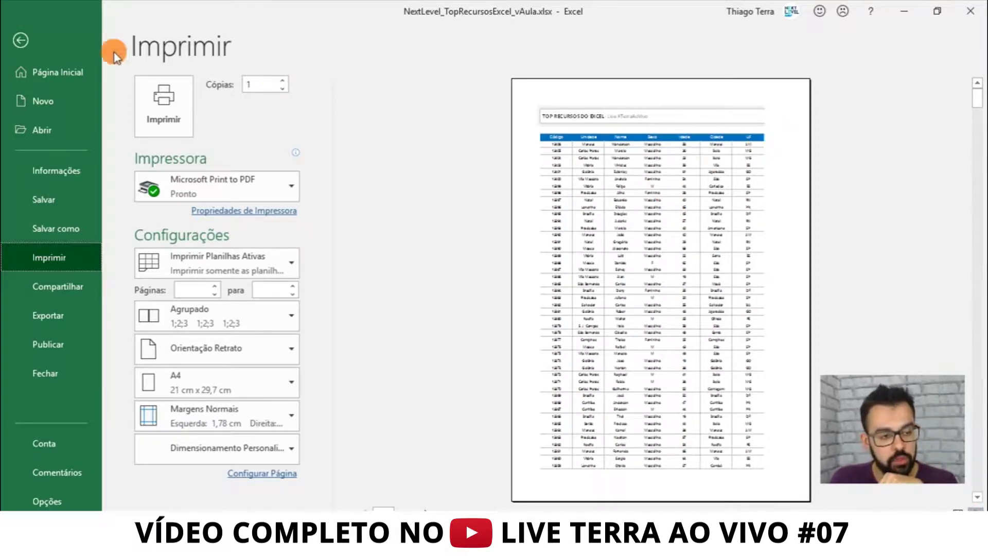
click(22, 40)
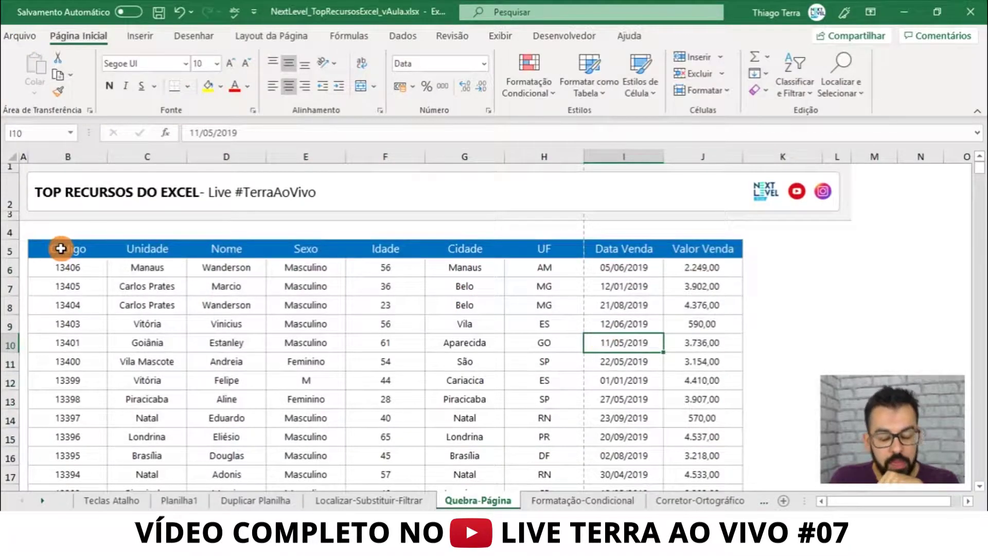
mouse_move(61, 248)
mouse_down()
mouse_move(548, 249)
mouse_move(555, 361)
mouse_up()
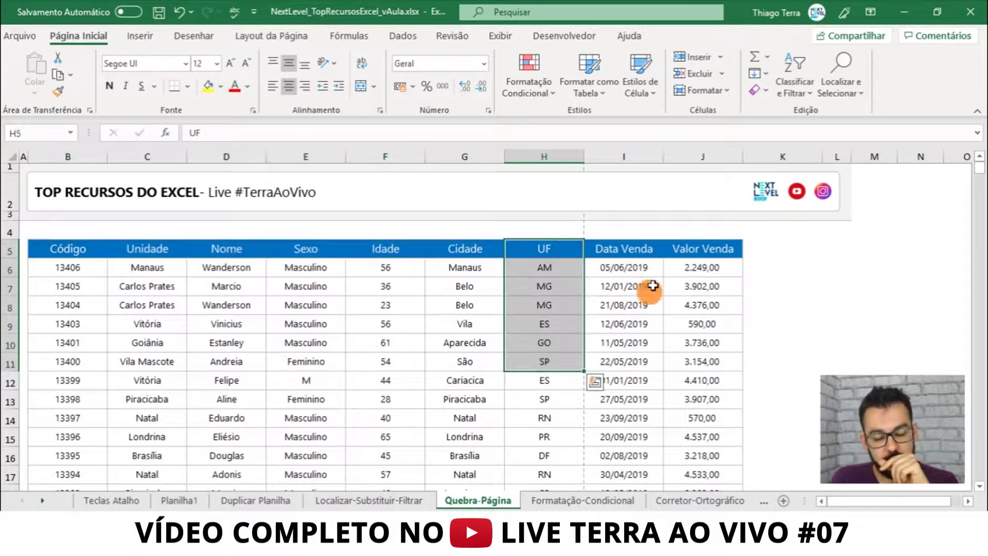
drag(625, 248, 628, 419)
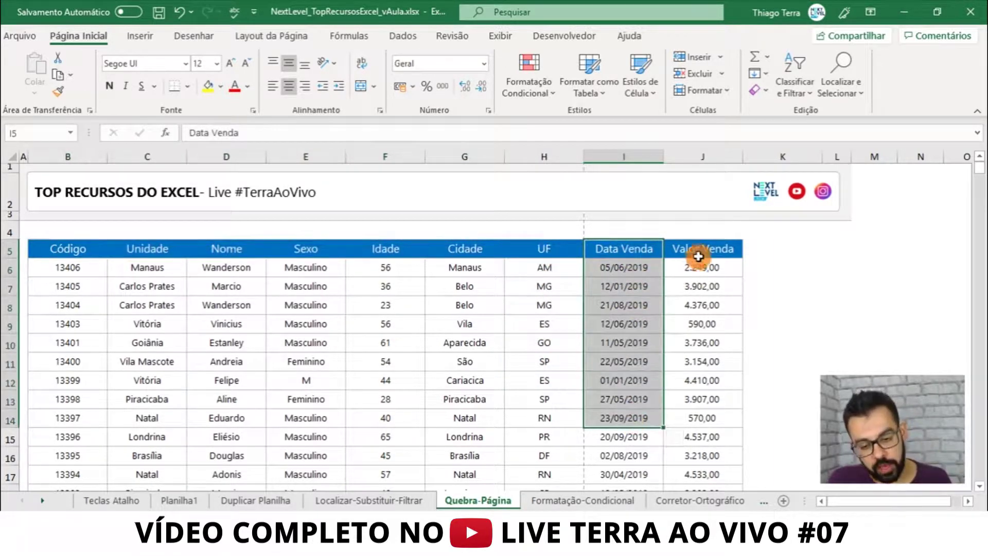
drag(701, 249, 709, 409)
drag(621, 155, 722, 158)
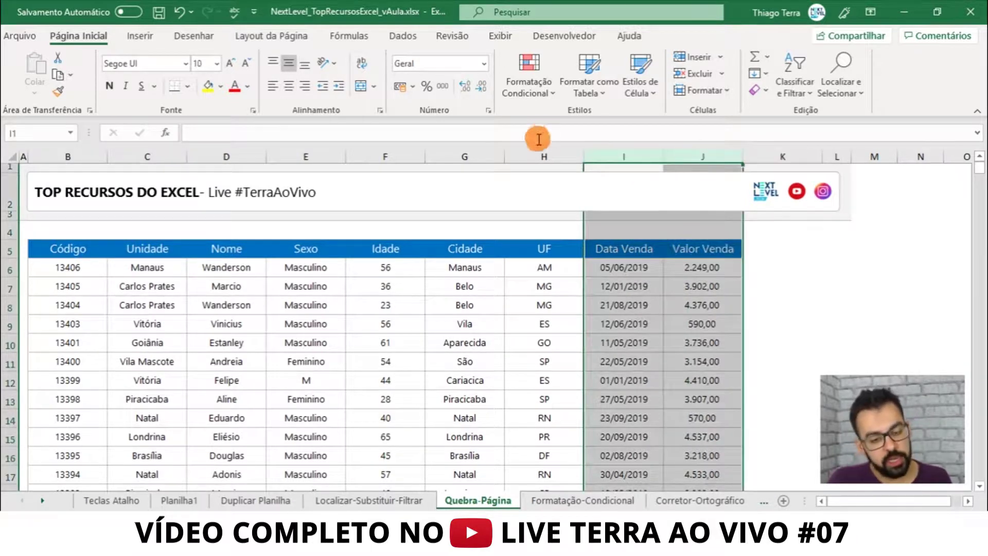
drag(544, 156, 20, 155)
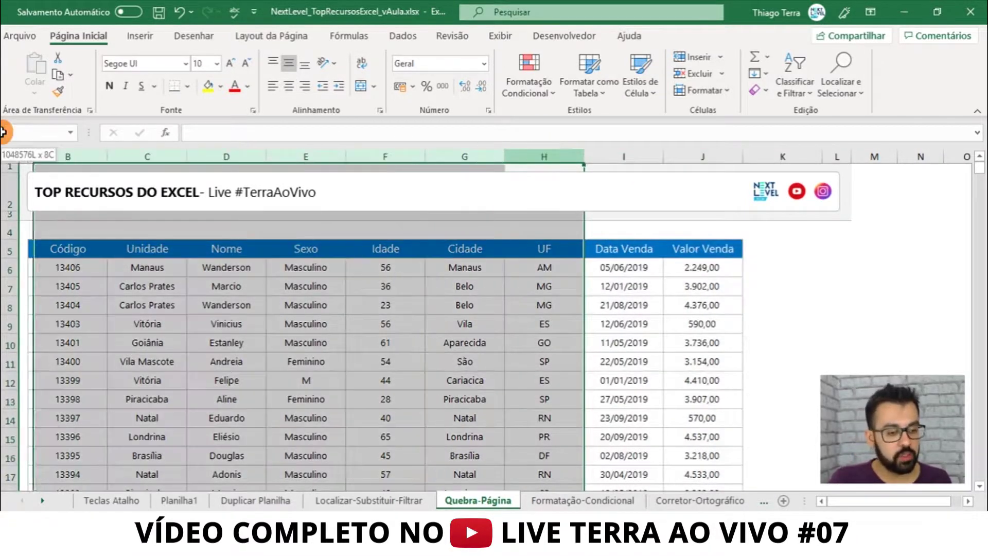
click(275, 343)
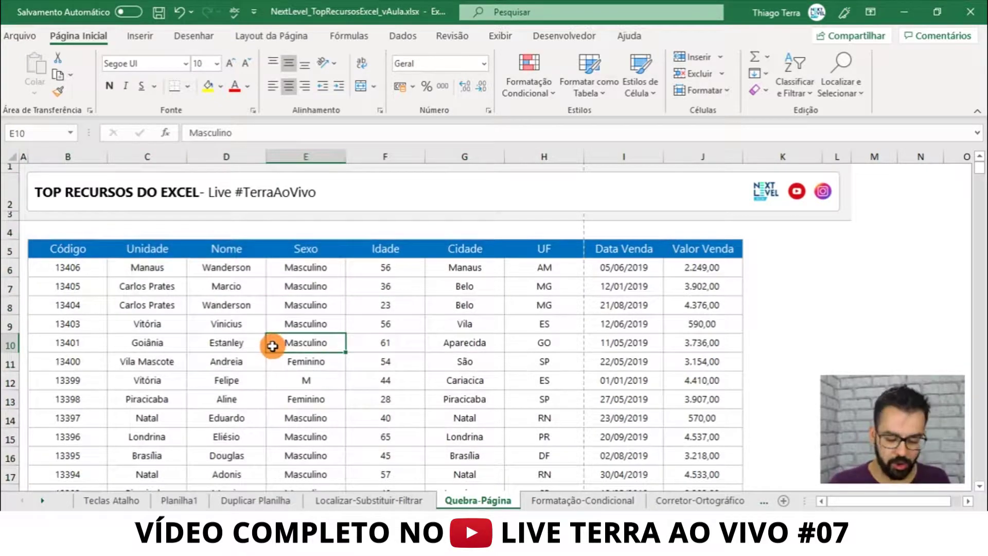
key(ctrl+p)
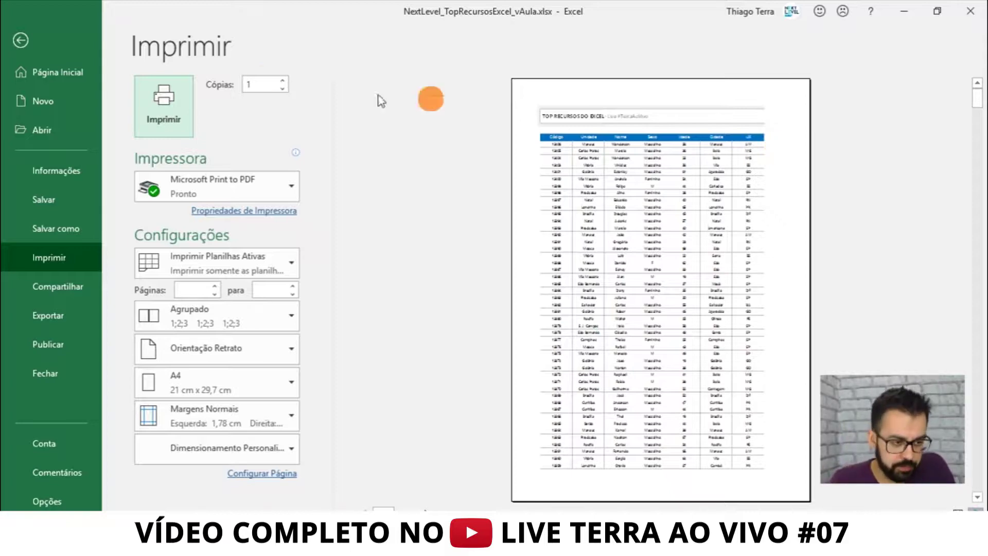
click(20, 40)
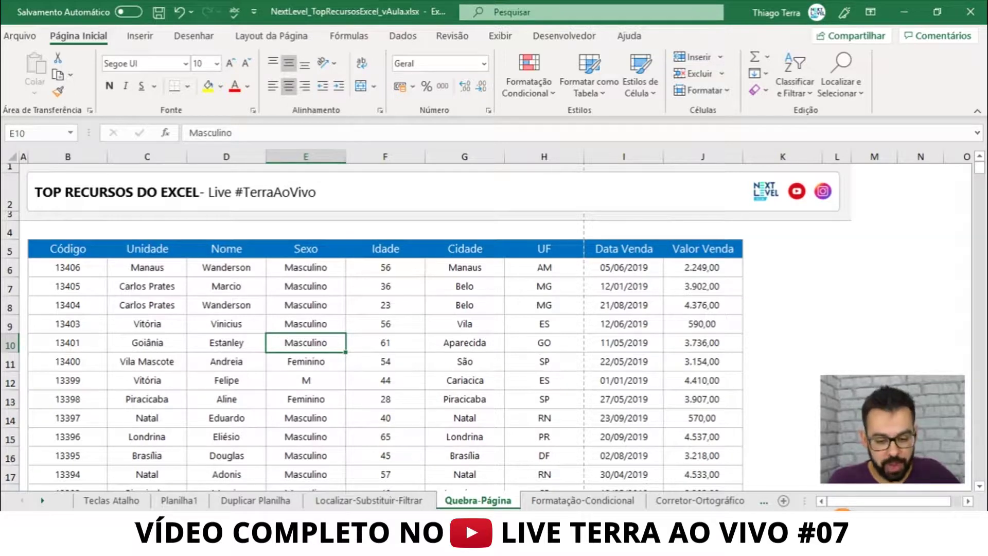
Switch Quebra-Página to Page Break Preview and scroll through its numbered pages.
click(838, 516)
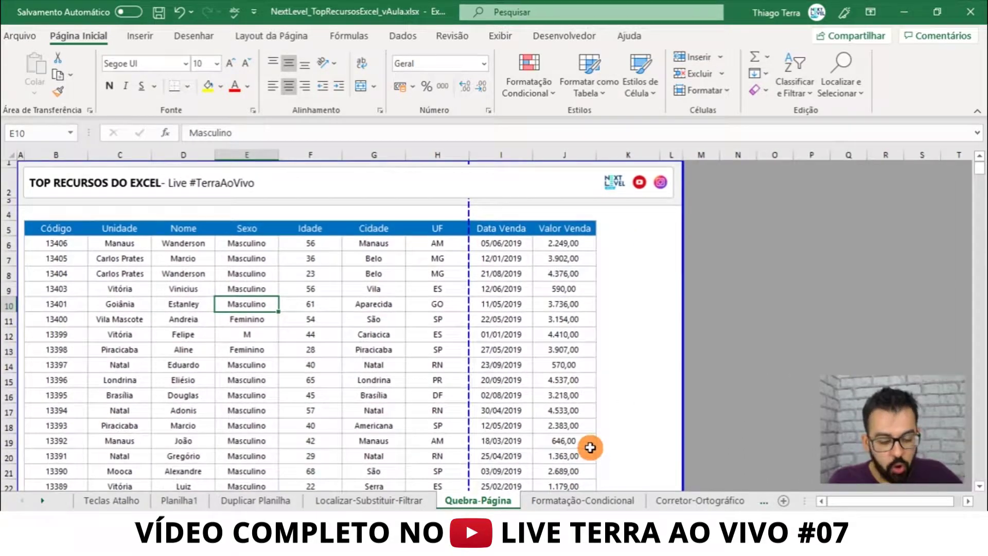
click(601, 404)
scroll(603, 396, down, 3)
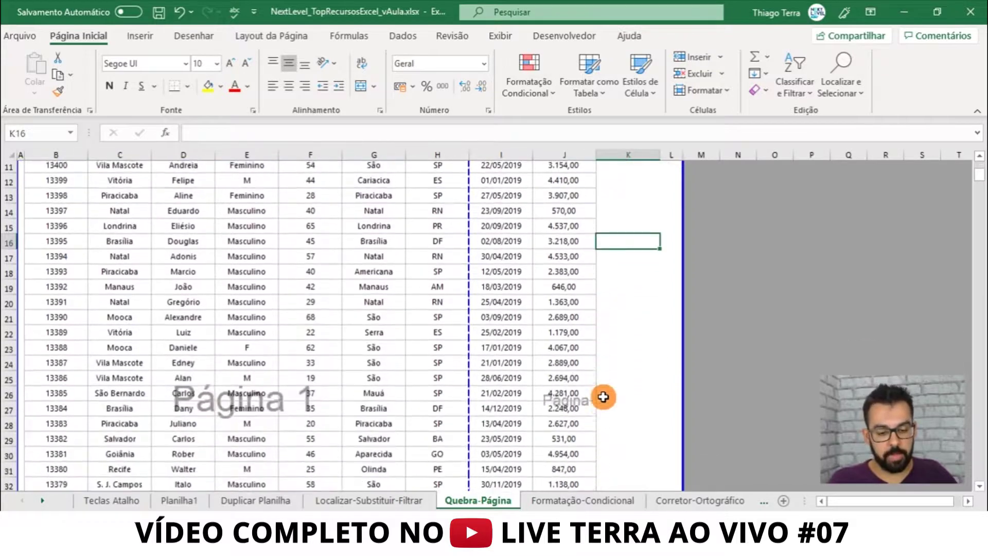
scroll(604, 396, down, 2)
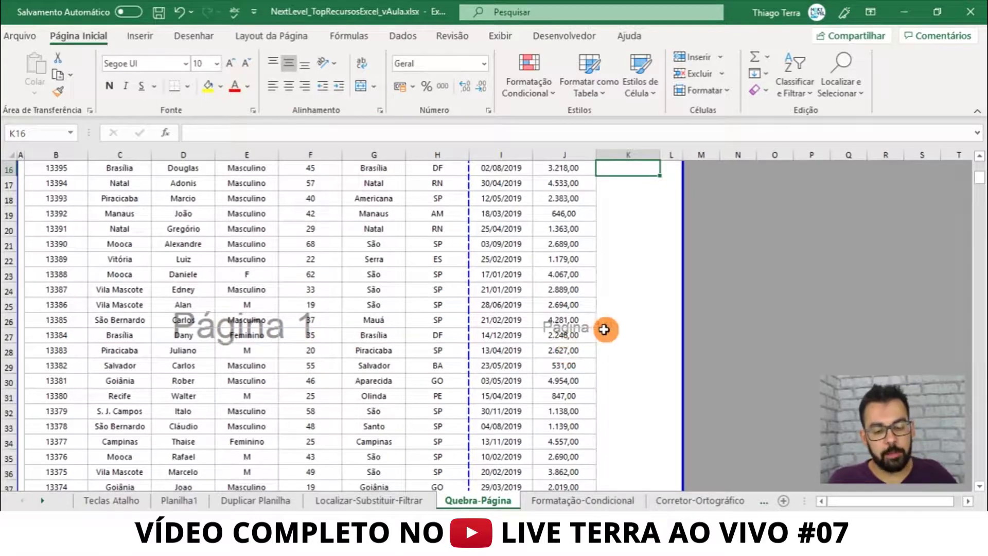
scroll(601, 337, up, 5)
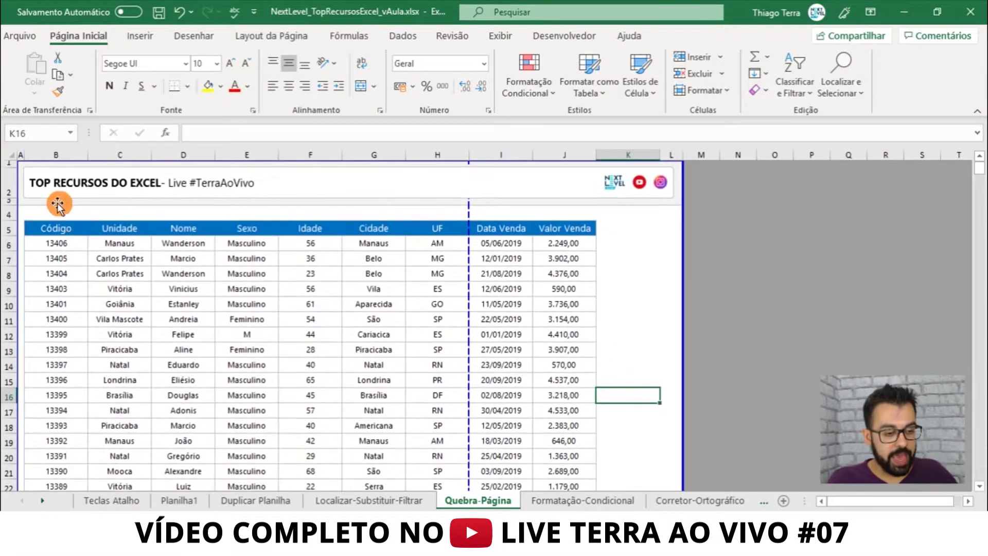
drag(57, 203, 390, 508)
scroll(261, 383, down, 1)
click(260, 384)
scroll(286, 375, down, 3)
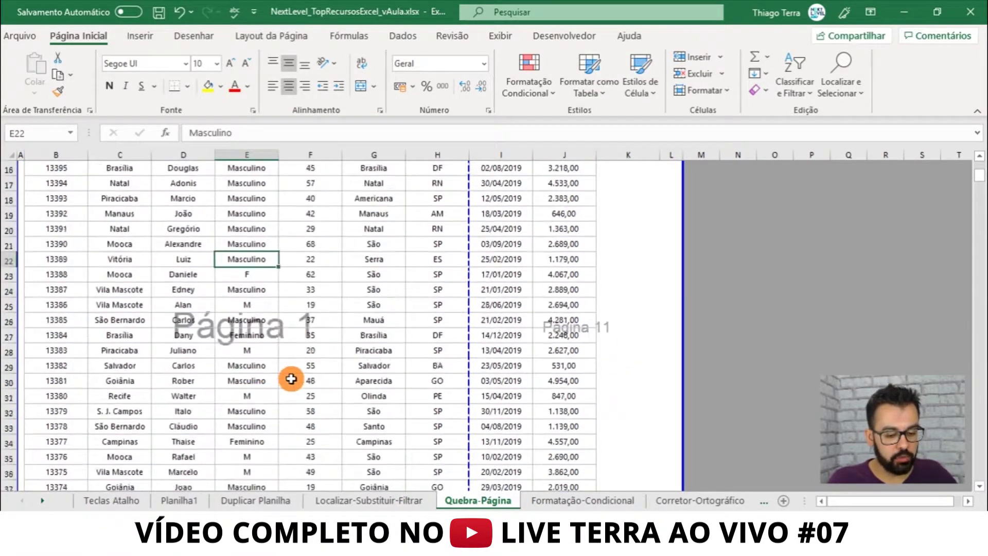
scroll(286, 376, down, 2)
scroll(412, 378, up, 3)
Select columns B through J, covering the full width of the sales table.
drag(559, 382, 614, 381)
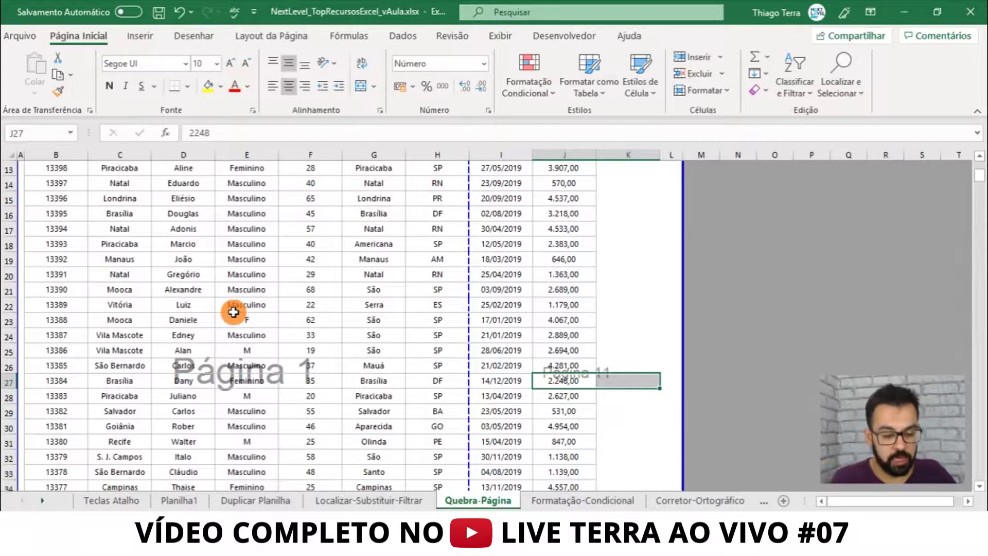
scroll(263, 316, down, 12)
scroll(267, 316, down, 6)
scroll(266, 316, up, 3)
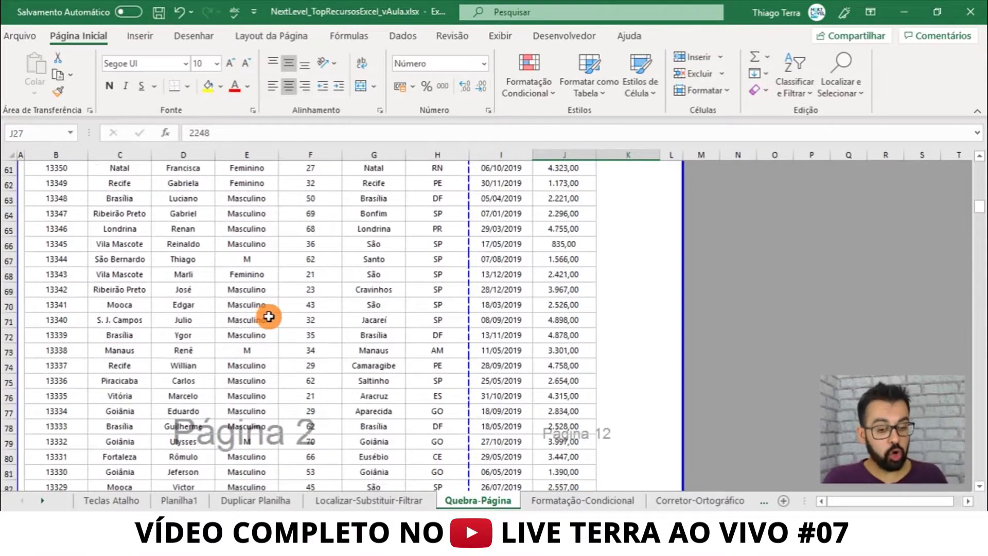
scroll(267, 316, up, 8)
scroll(268, 316, up, 8)
scroll(269, 316, up, 3)
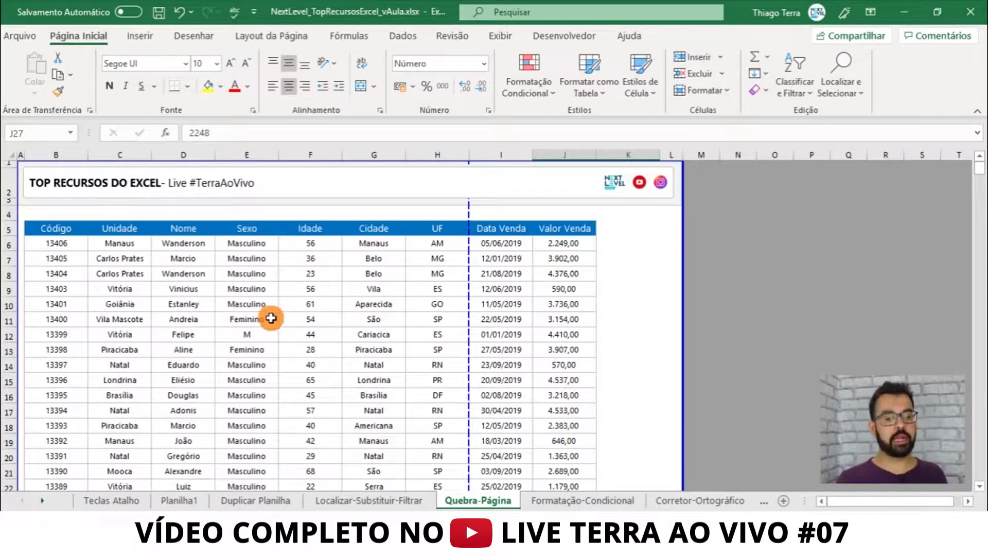
drag(51, 154, 566, 167)
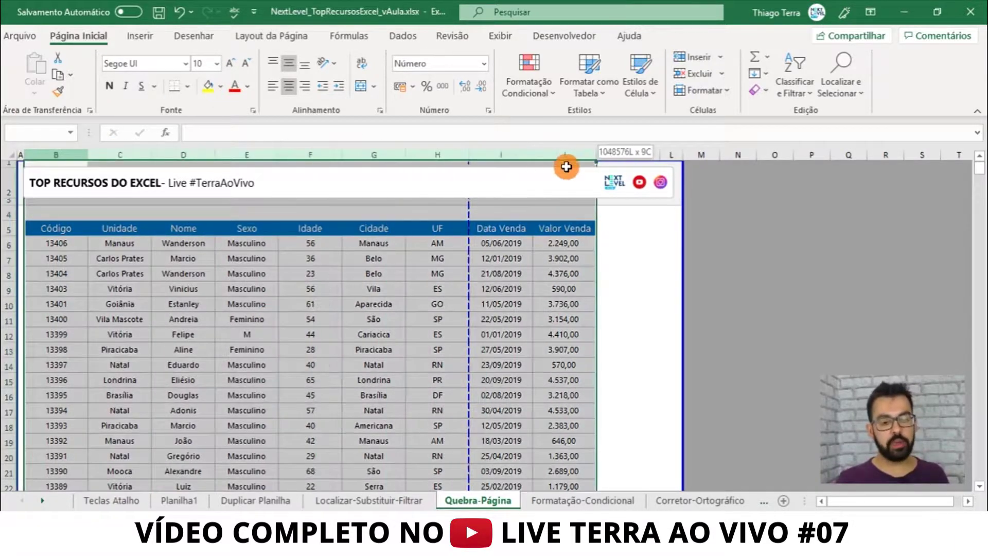
click(378, 256)
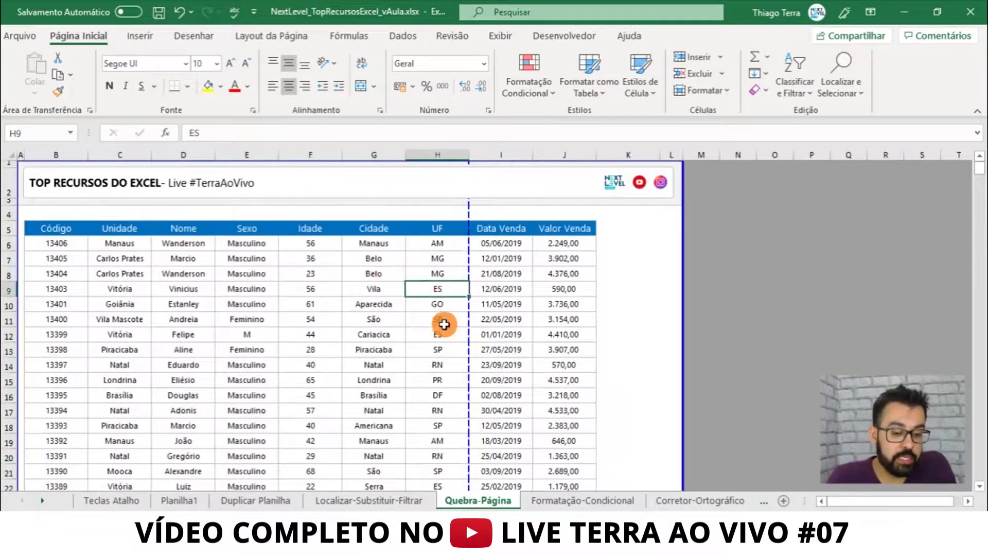
click(494, 242)
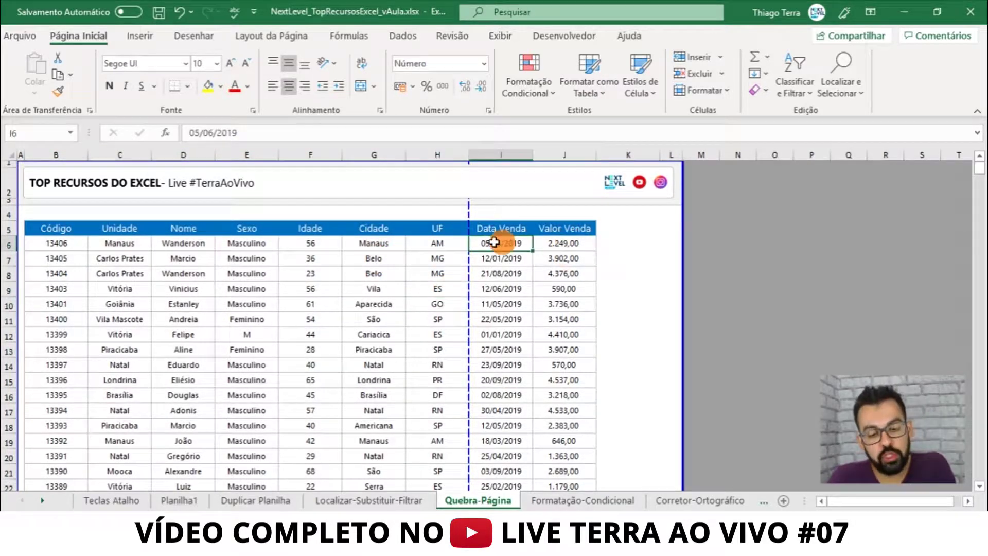
click(103, 243)
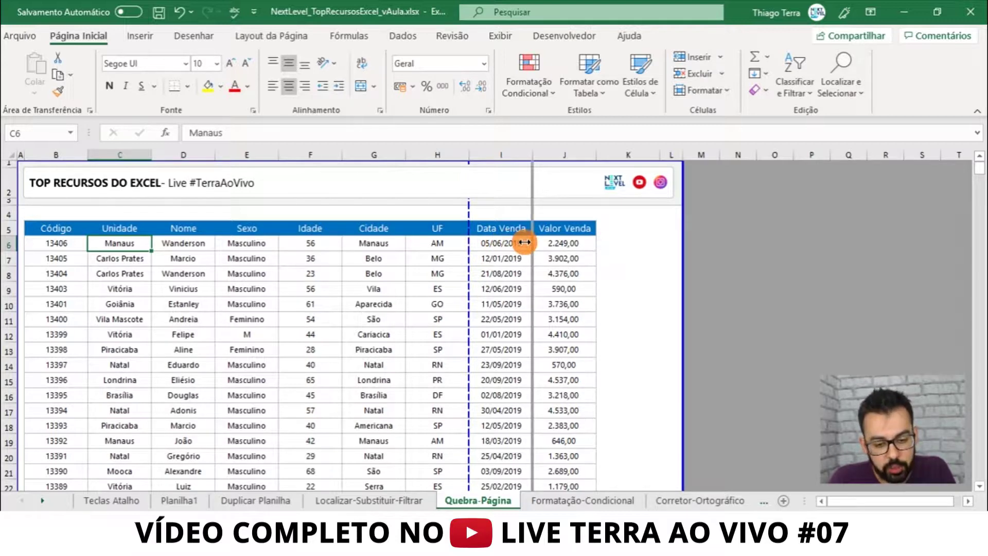
drag(467, 241, 587, 244)
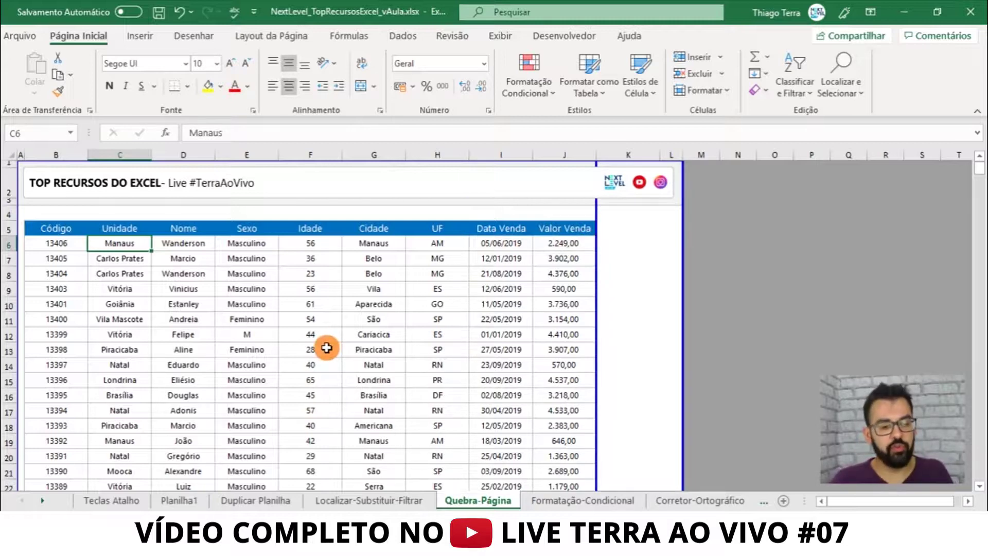
drag(57, 228, 578, 426)
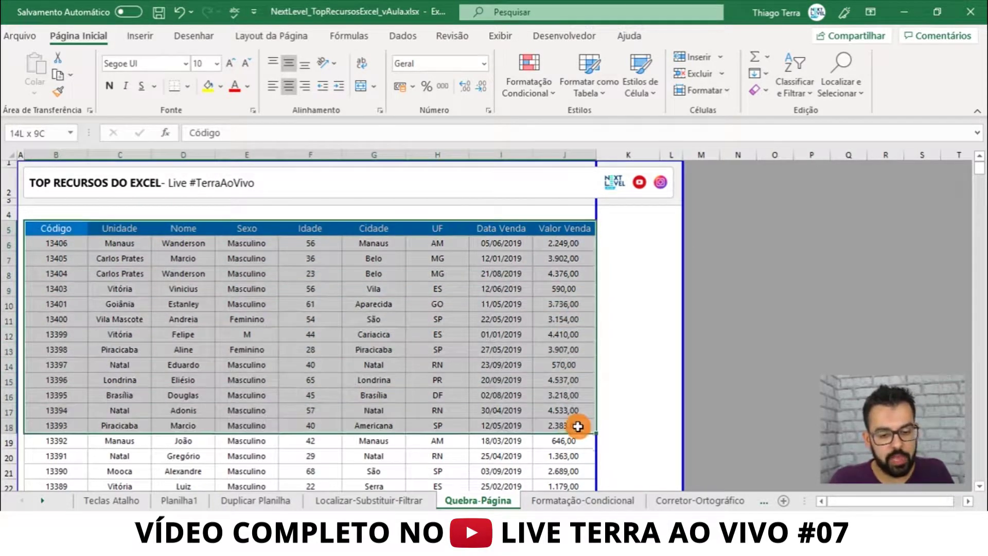
click(335, 353)
scroll(335, 353, down, 7)
scroll(338, 355, up, 3)
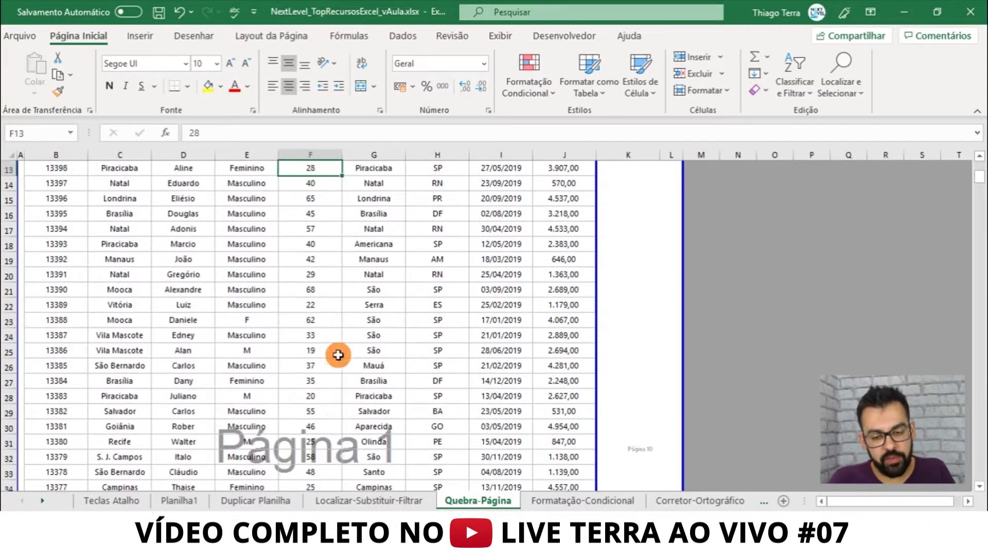
click(648, 221)
click(668, 186)
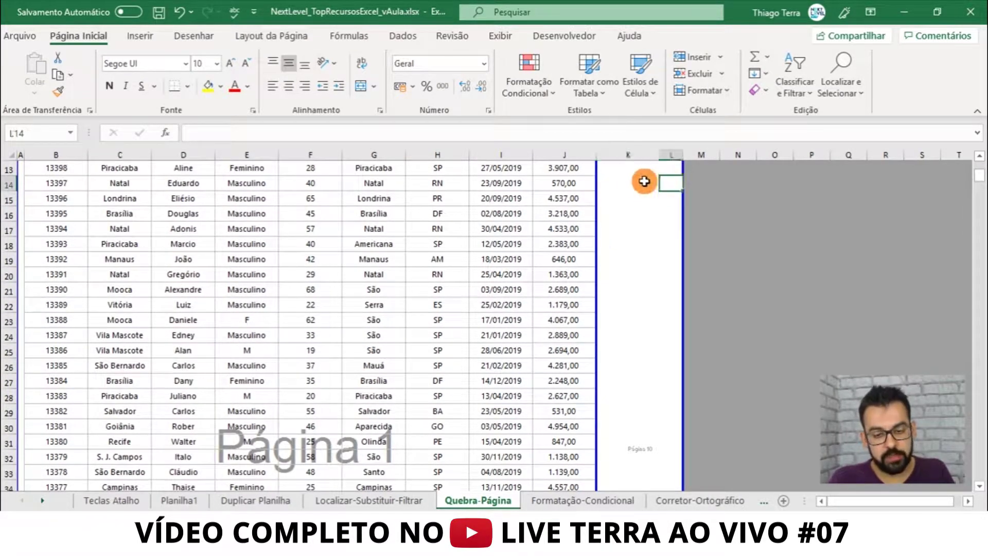
click(646, 182)
scroll(654, 221, up, 4)
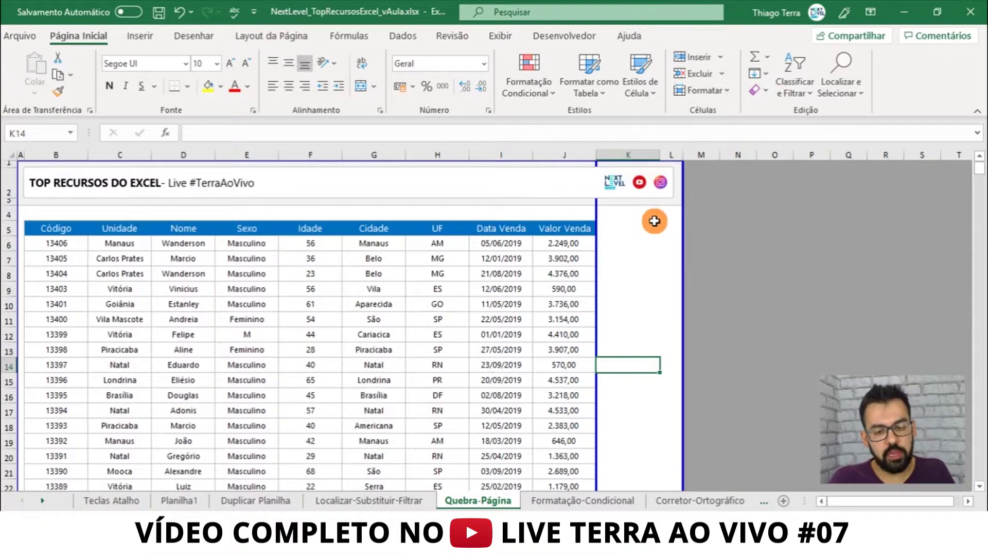
click(487, 273)
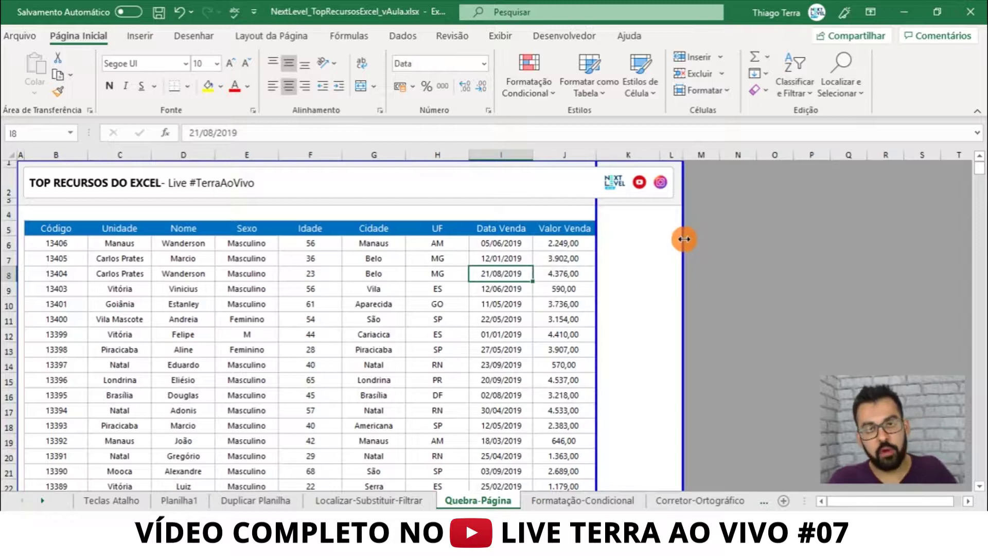
Drag the right page-break line from column L back to the right edge of column J.
drag(683, 239, 594, 245)
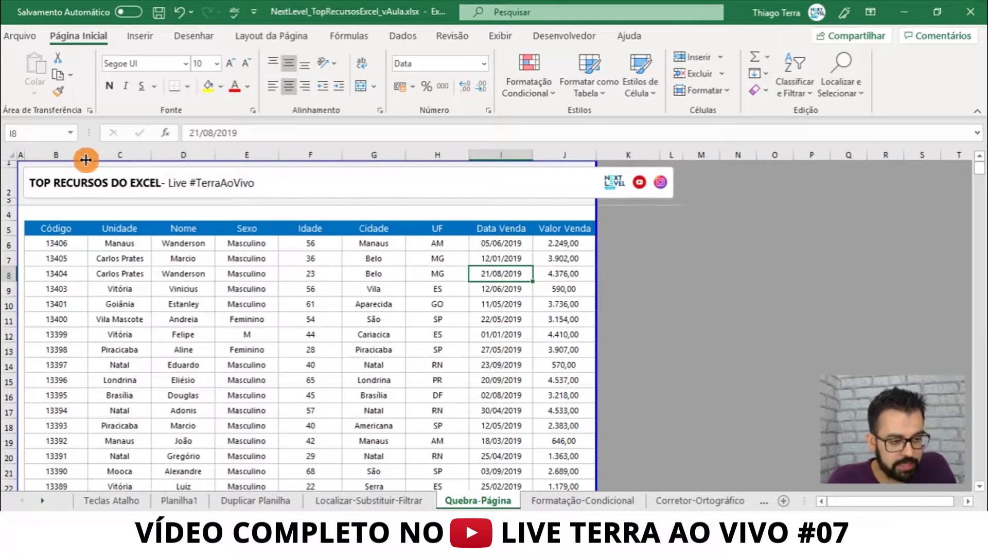
drag(49, 228, 561, 395)
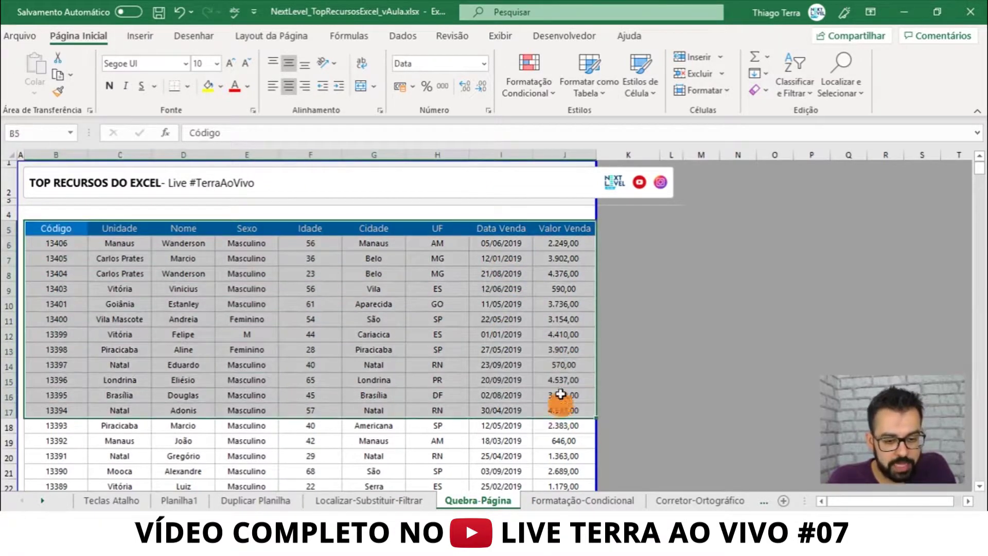
click(501, 288)
Check a few table cells and nudge the title banner slightly down.
click(948, 511)
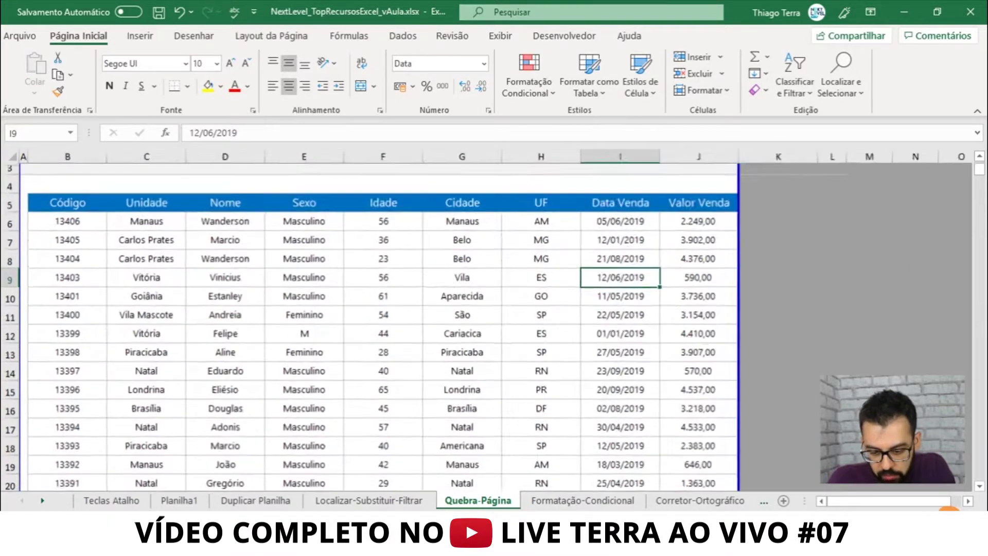
click(948, 511)
click(522, 368)
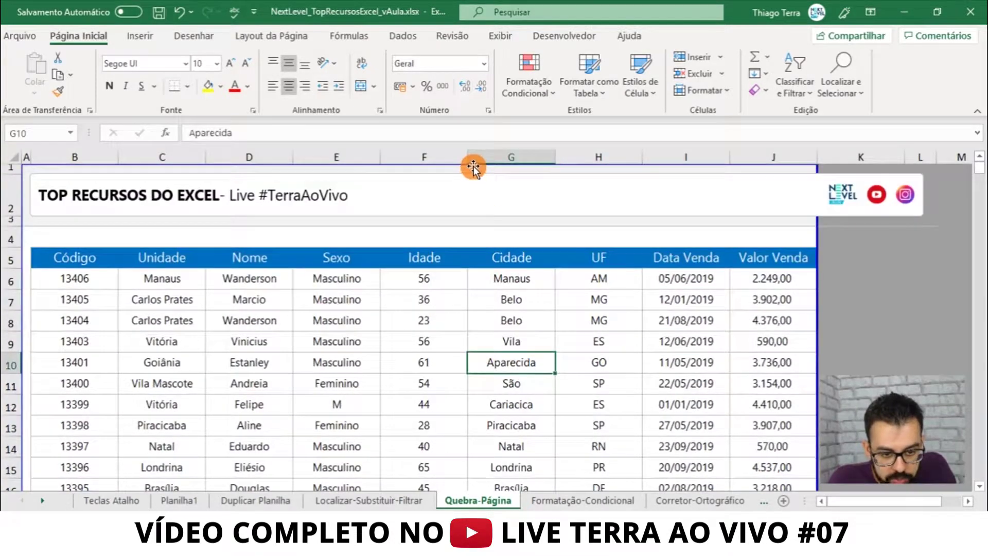
click(781, 342)
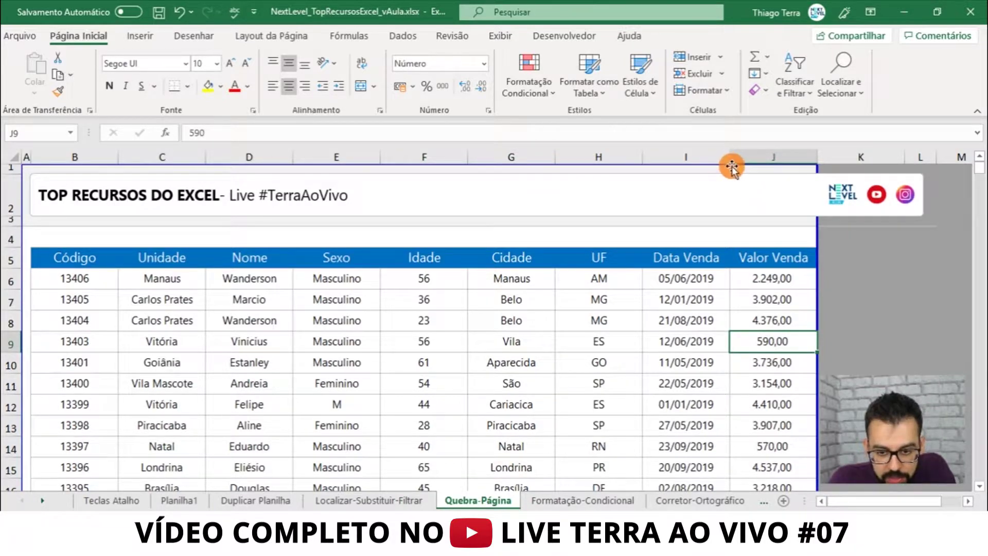
click(709, 304)
drag(747, 225, 751, 246)
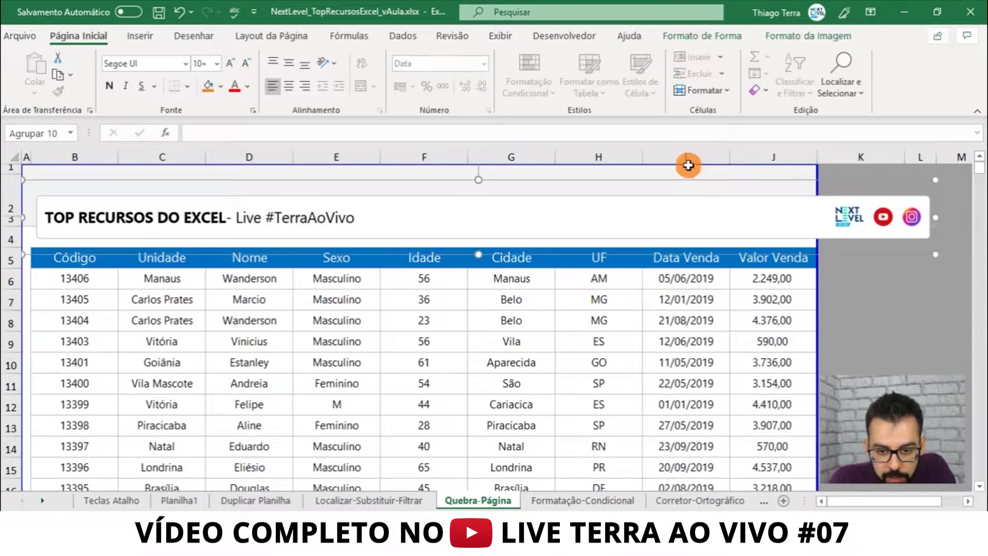
click(688, 339)
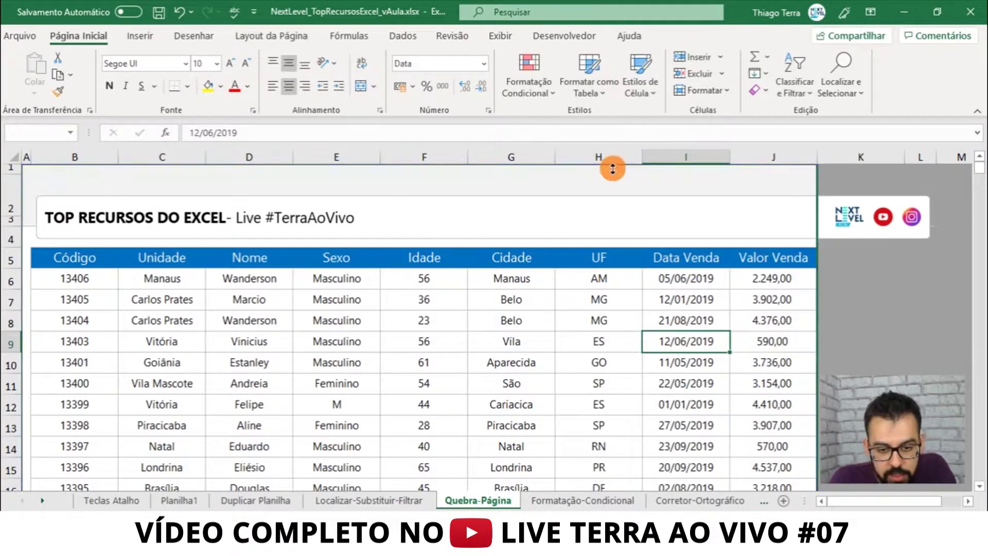
Move the page's top boundary down to row 5, the Código header row.
mouse_move(613, 166)
mouse_down()
mouse_move(617, 250)
mouse_move(611, 207)
mouse_up()
click(638, 347)
click(875, 304)
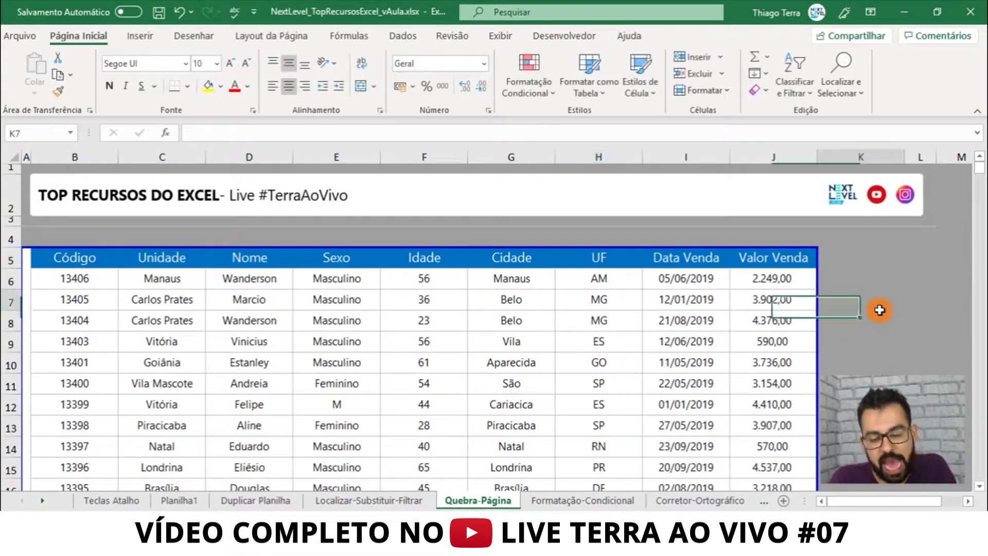
click(916, 281)
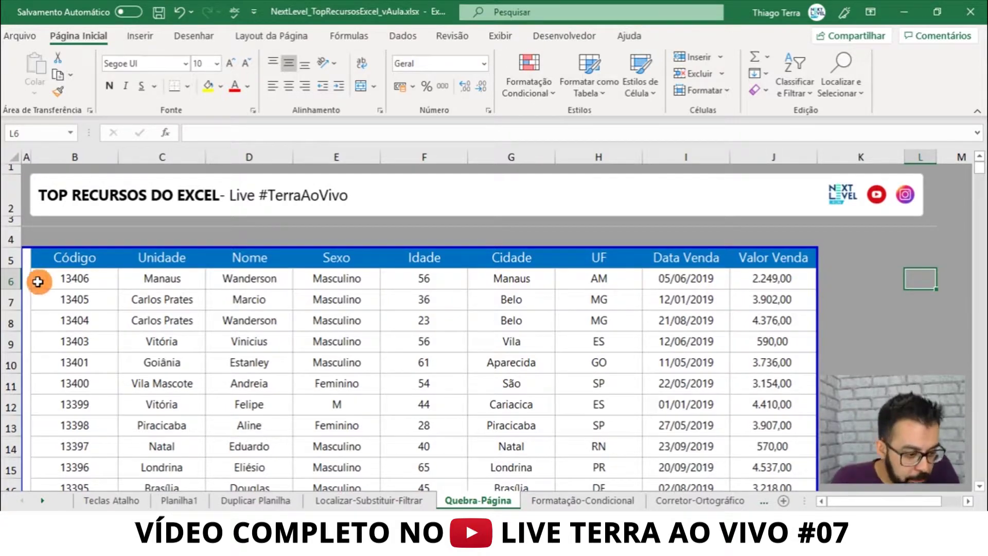
drag(23, 282, 29, 282)
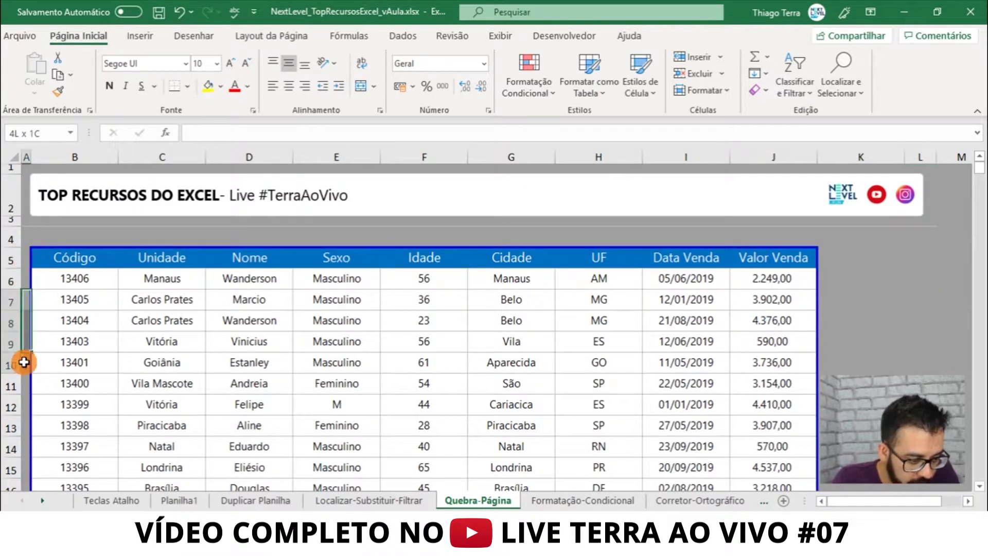
click(355, 362)
ctrl+scroll(772, 463, down, 1)
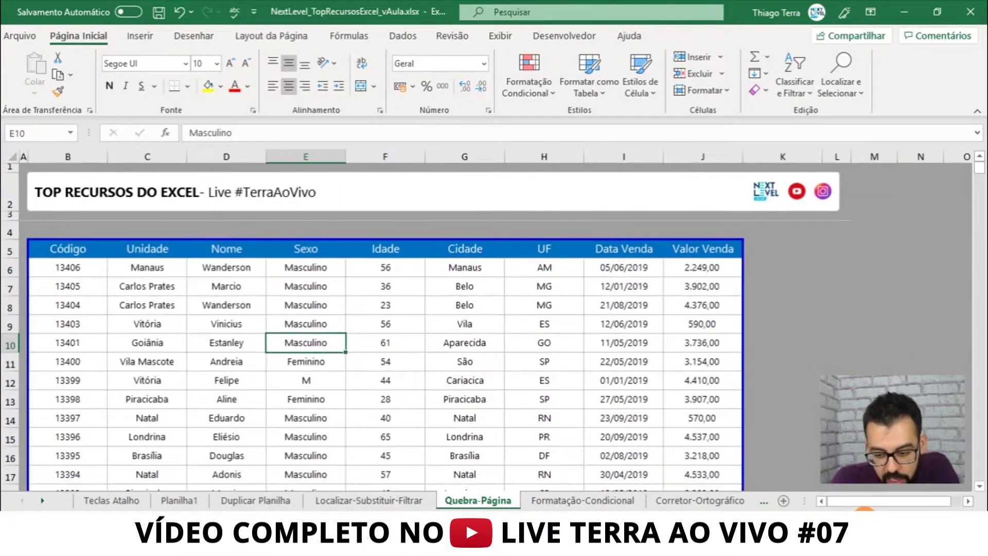
ctrl+scroll(669, 419, down, 1)
scroll(576, 397, down, 2)
scroll(490, 373, down, 5)
scroll(489, 375, down, 7)
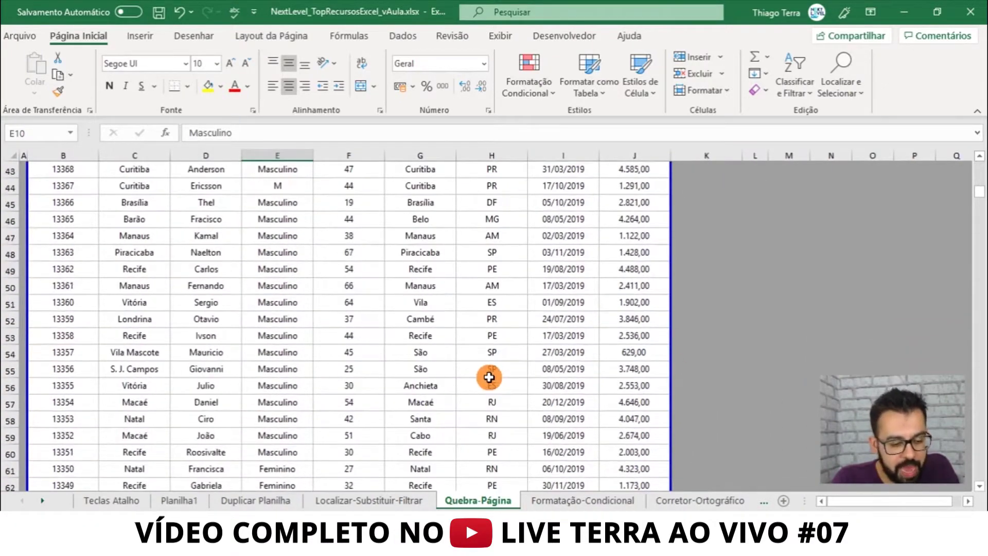
scroll(489, 377, up, 7)
scroll(489, 377, up, 6)
scroll(489, 377, up, 1)
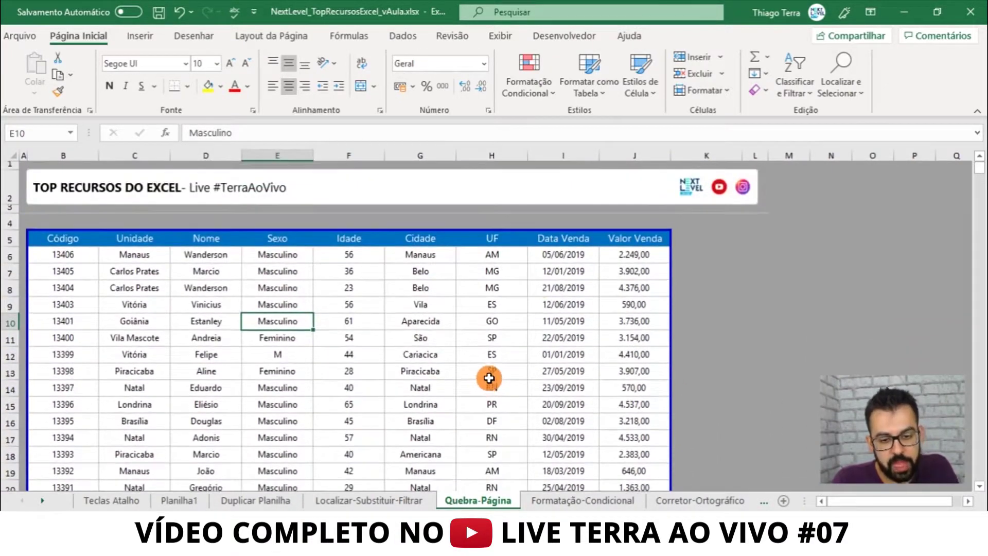
drag(558, 156, 643, 156)
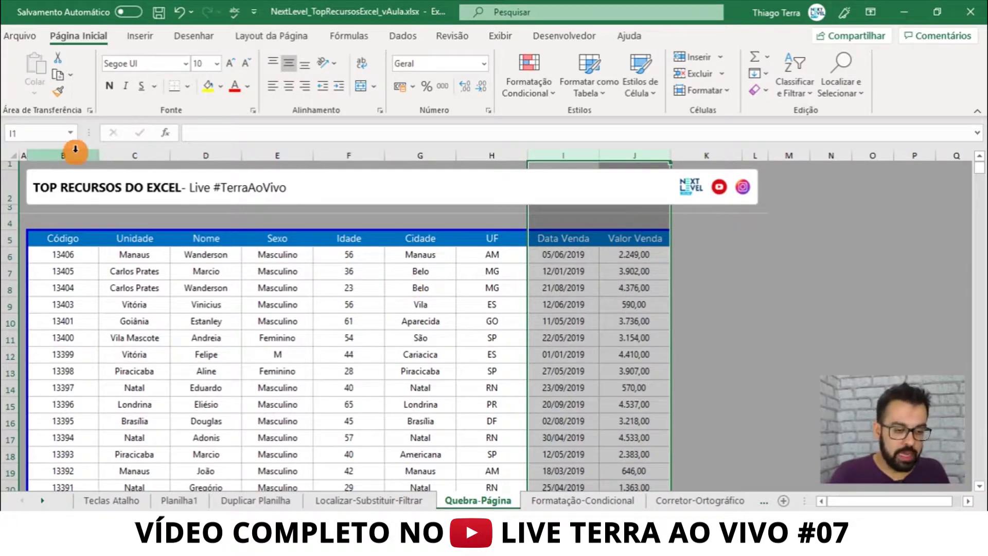
mouse_move(75, 155)
mouse_down()
mouse_move(518, 139)
mouse_move(475, 179)
mouse_up()
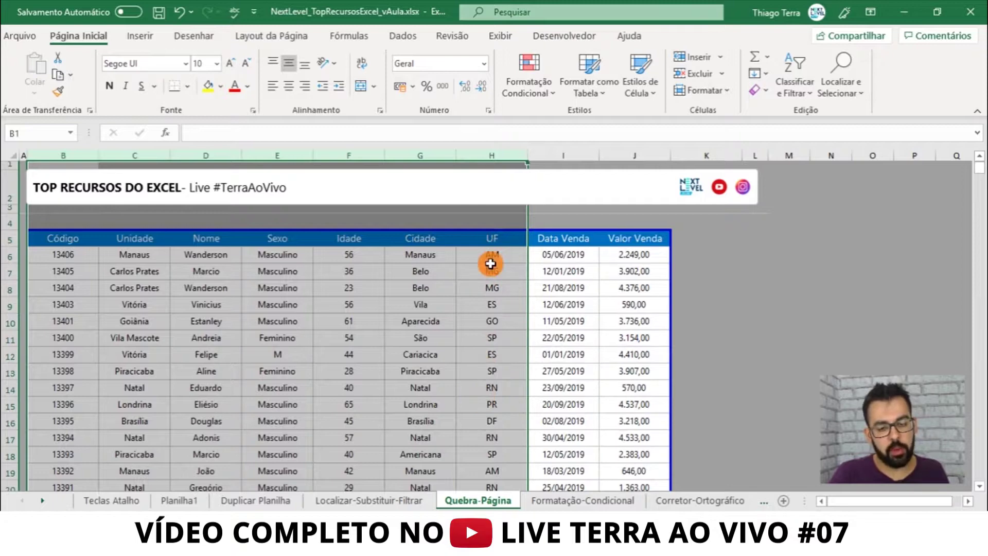
click(556, 152)
drag(557, 151, 628, 150)
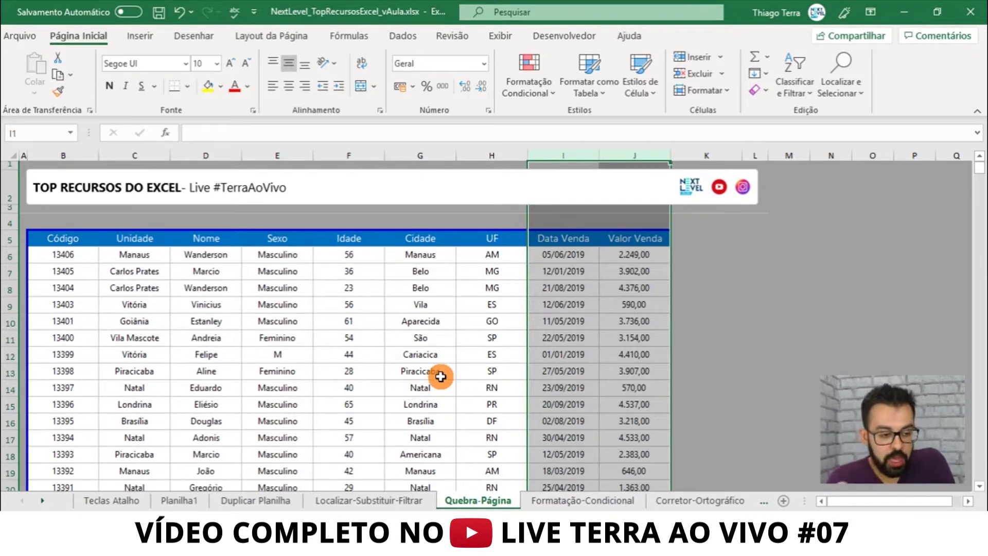
click(96, 149)
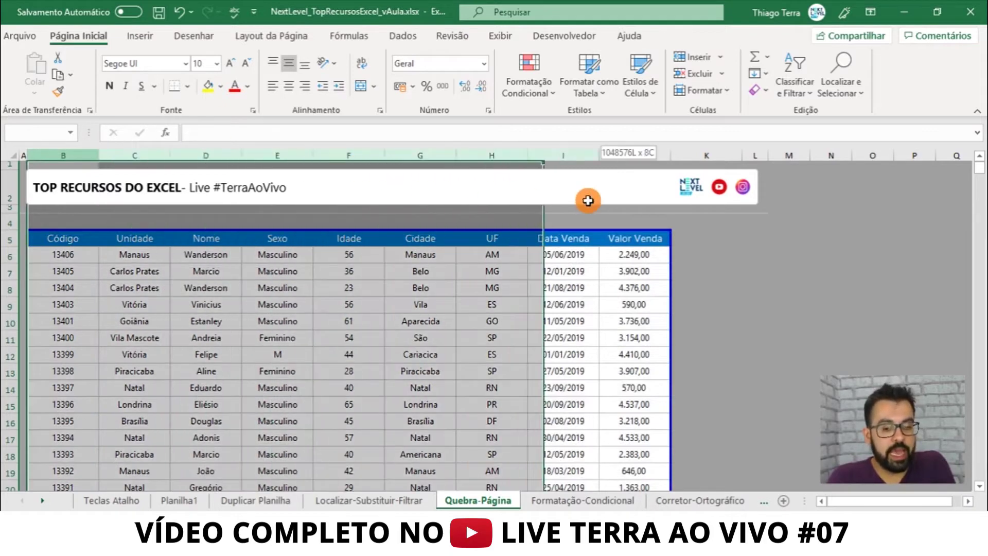
drag(96, 149, 667, 199)
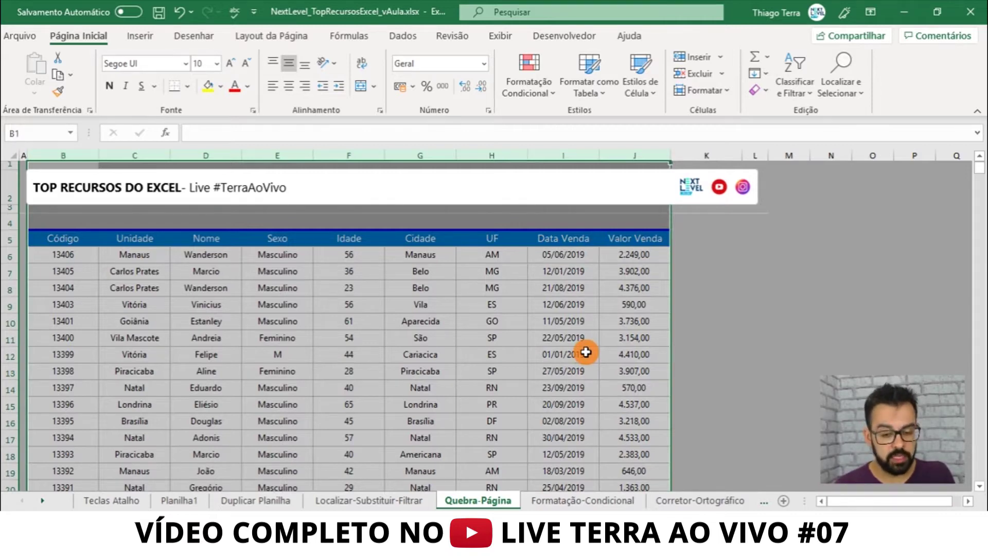
click(432, 359)
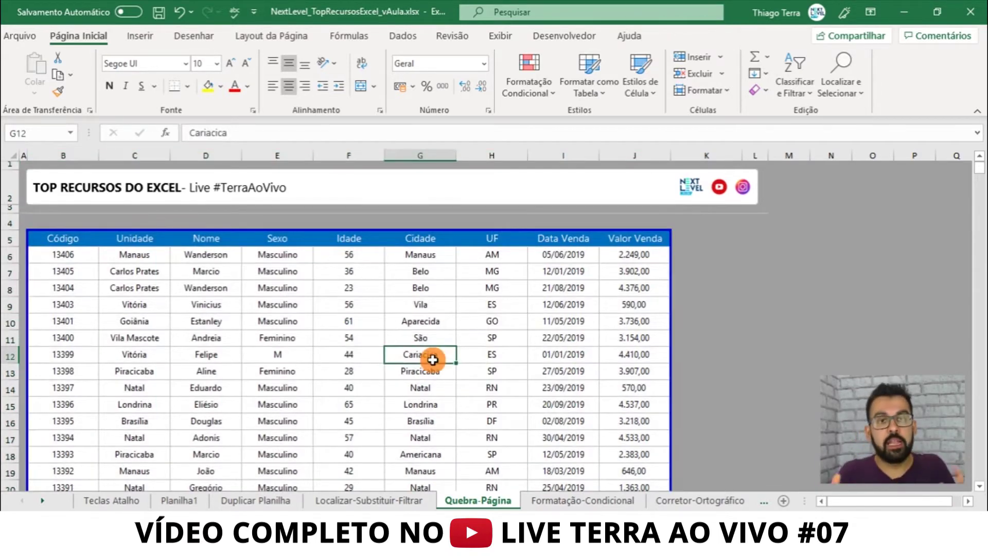